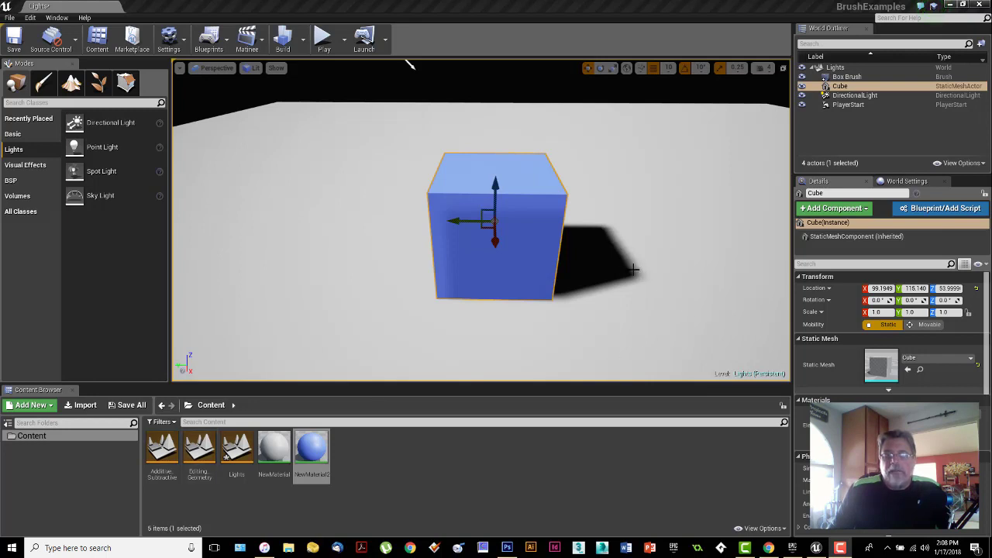
# Frame the cube, then make it blue with NewMaterial2 and the ground gray with NewMaterial
pyautogui.moveTo(618, 288); pyautogui.dragTo(623, 256)
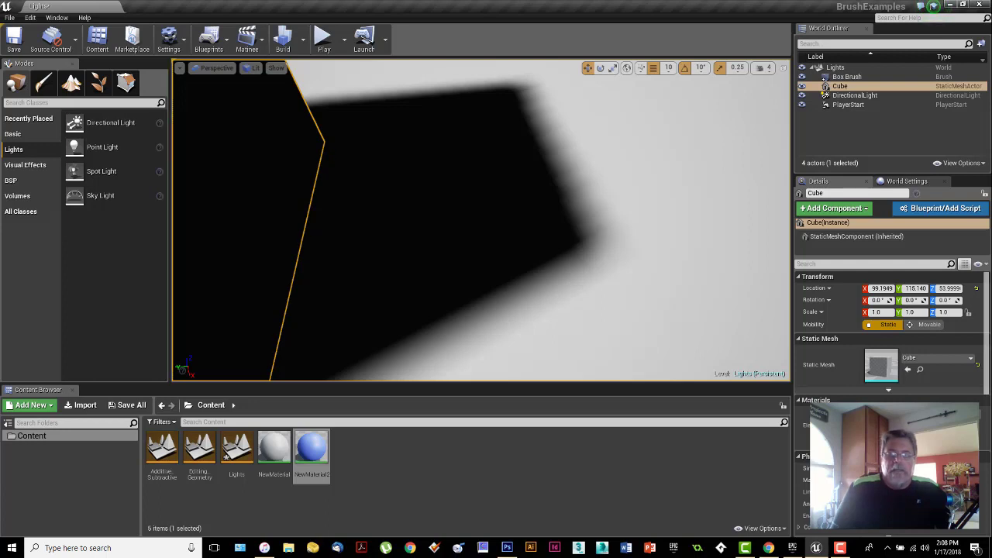
pyautogui.moveTo(480, 232); pyautogui.dragTo(465, 264)
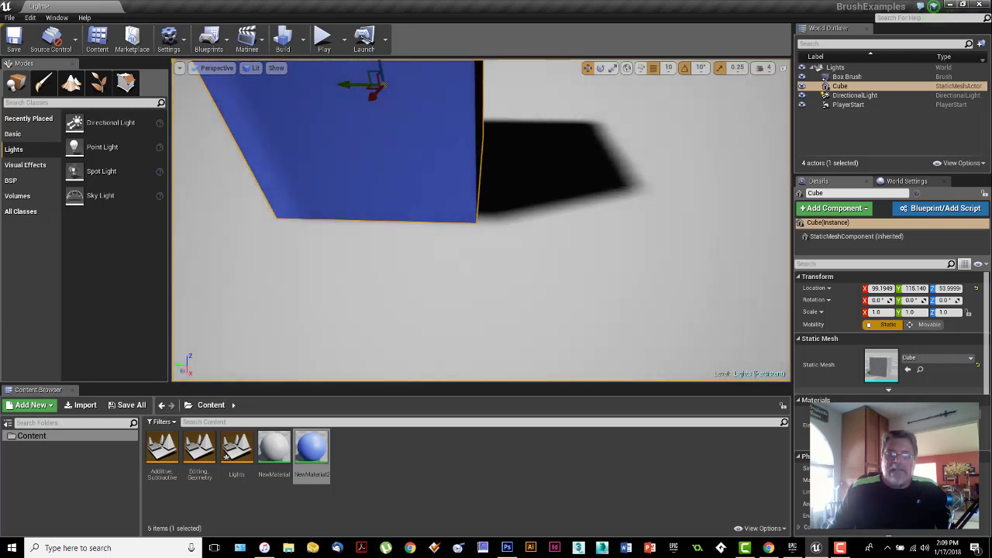
pyautogui.moveTo(399, 64); pyautogui.dragTo(399, 63, button='right')
pyautogui.press('Left')
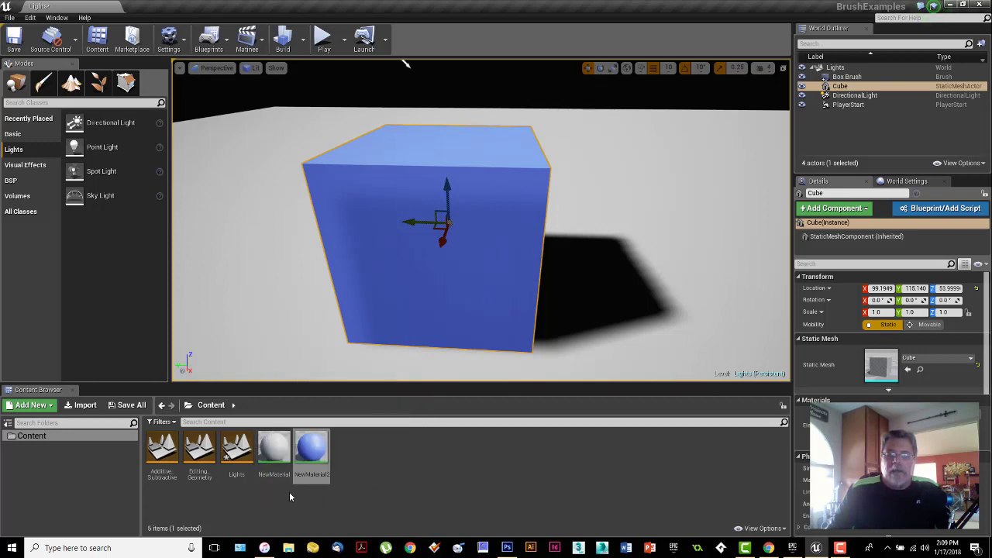
pyautogui.click(273, 454)
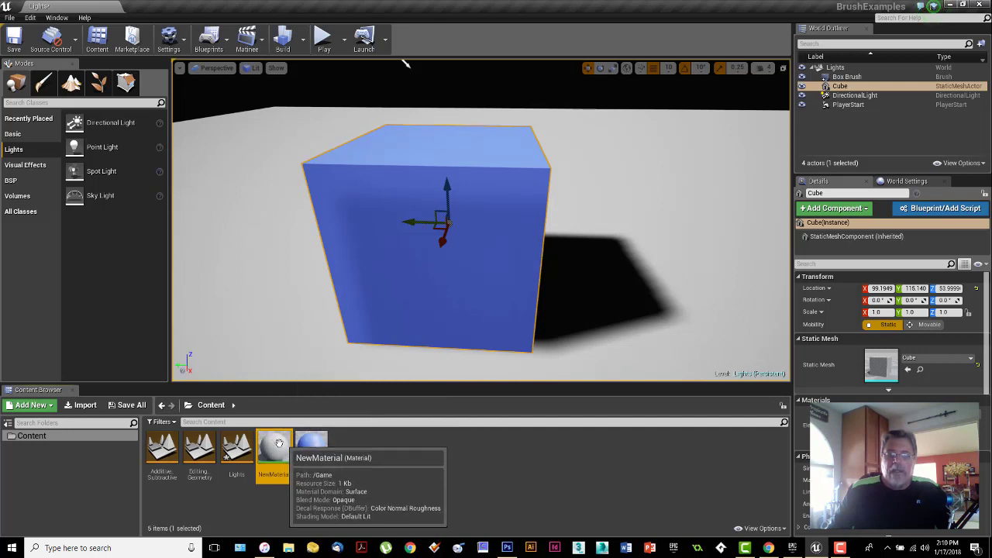
pyautogui.moveTo(277, 443); pyautogui.dragTo(395, 306)
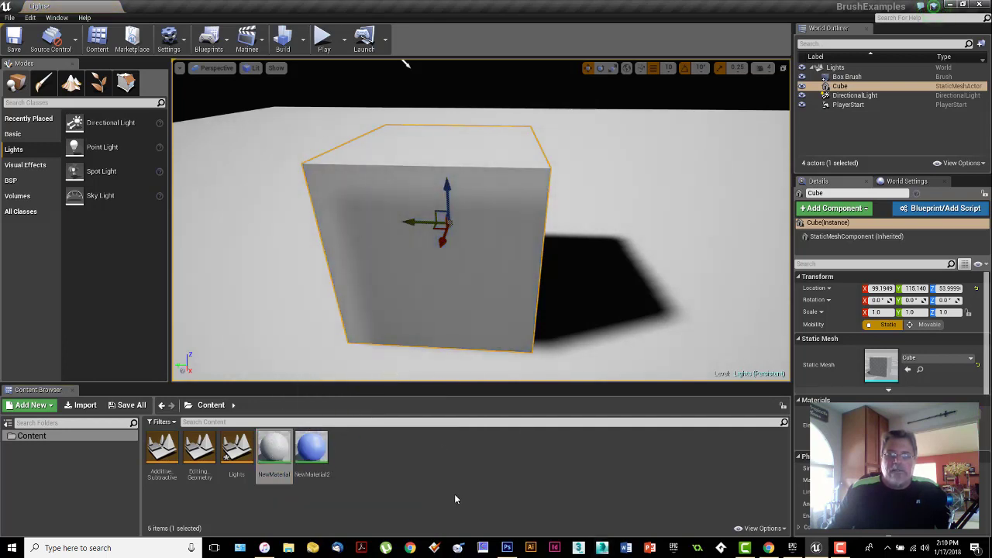
pyautogui.moveTo(311, 448); pyautogui.dragTo(272, 328)
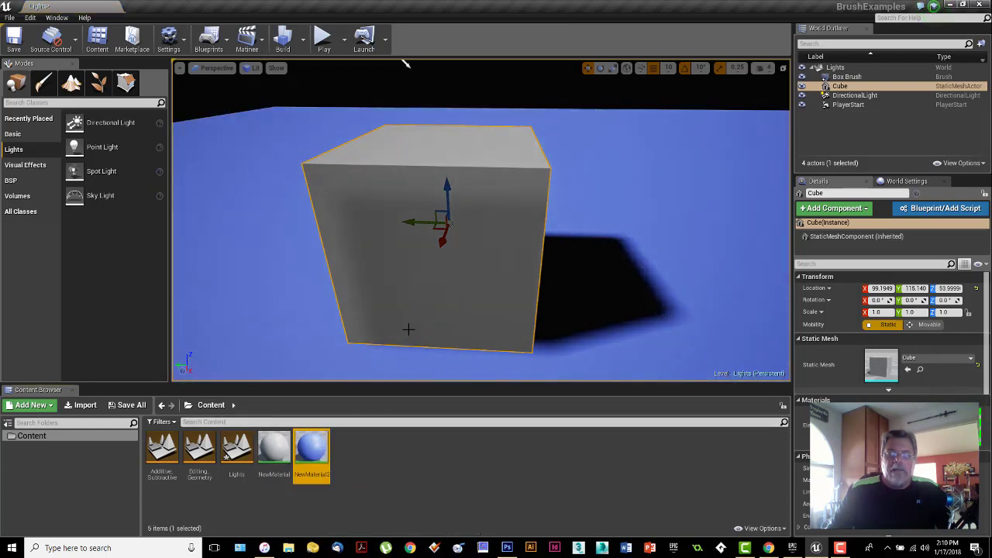
pyautogui.moveTo(355, 393); pyautogui.dragTo(438, 347)
pyautogui.moveTo(275, 448); pyautogui.dragTo(360, 371)
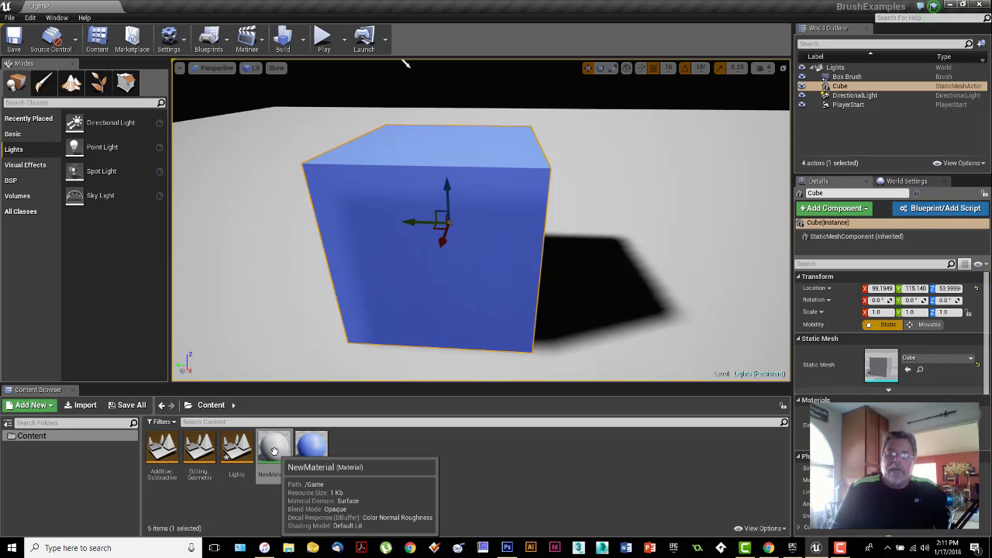
pyautogui.click(268, 441)
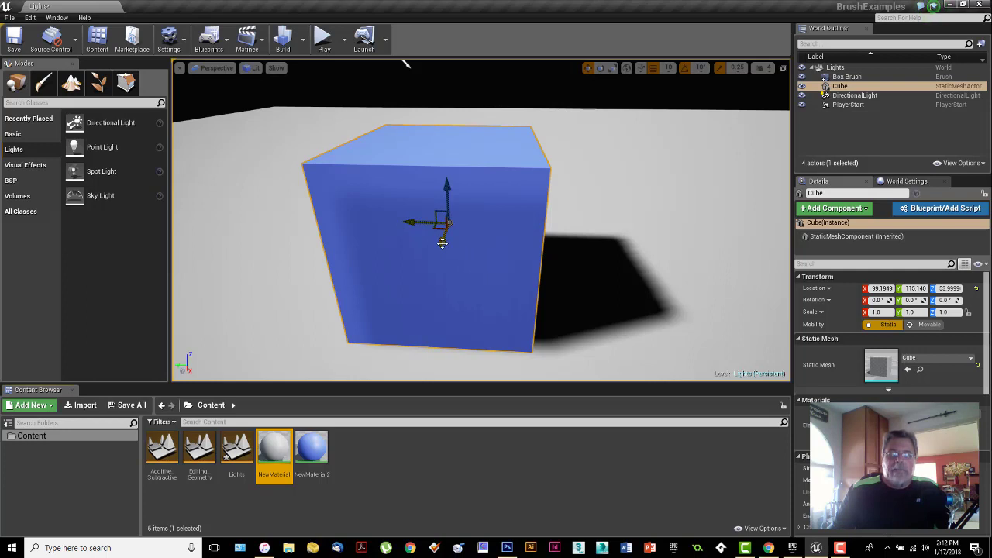
# Move the cube along X and Y to X 69.1949, Y 105.140
pyautogui.moveTo(441, 243); pyautogui.dragTo(513, 232)
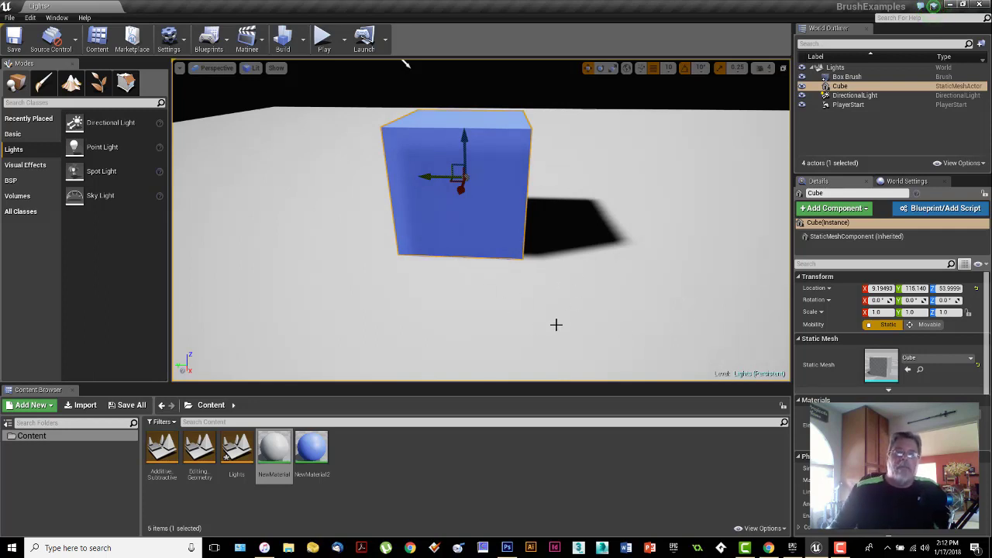
pyautogui.moveTo(460, 188); pyautogui.dragTo(450, 218)
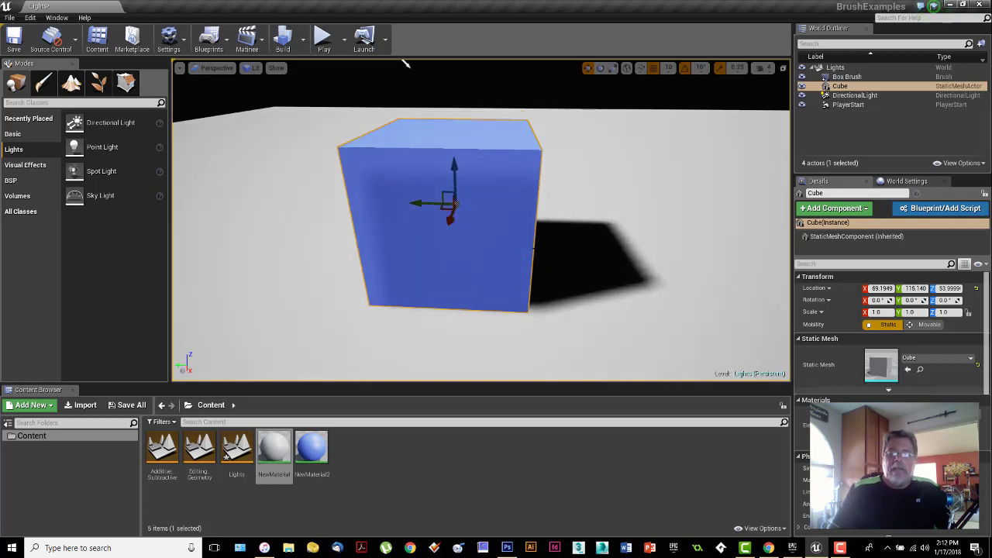
pyautogui.moveTo(422, 203)
pyautogui.mouseDown()
pyautogui.moveTo(516, 214)
pyautogui.moveTo(434, 204)
pyautogui.mouseUp()
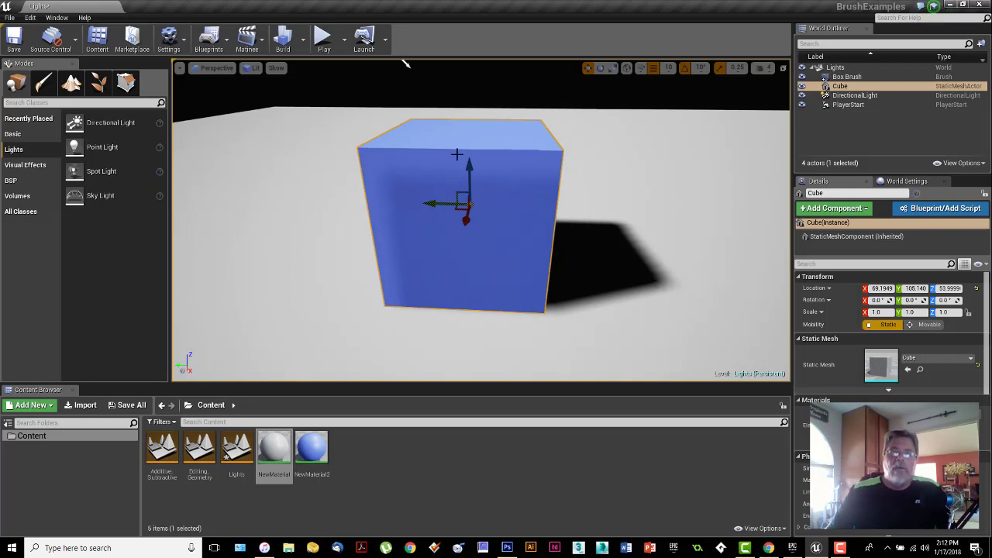
# Bring up the Build menu's Lighting Info submenu
pyautogui.click(305, 44)
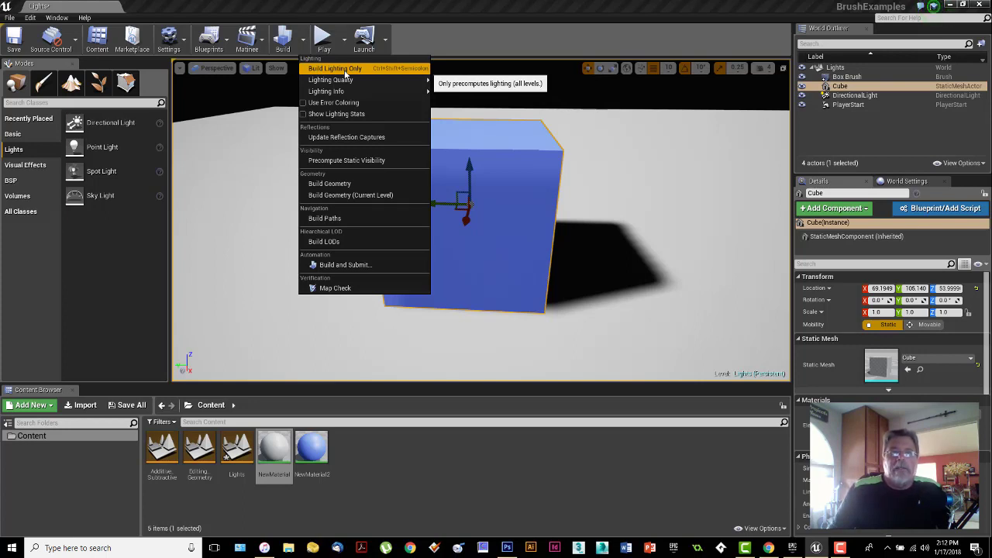
pyautogui.moveTo(346, 80)
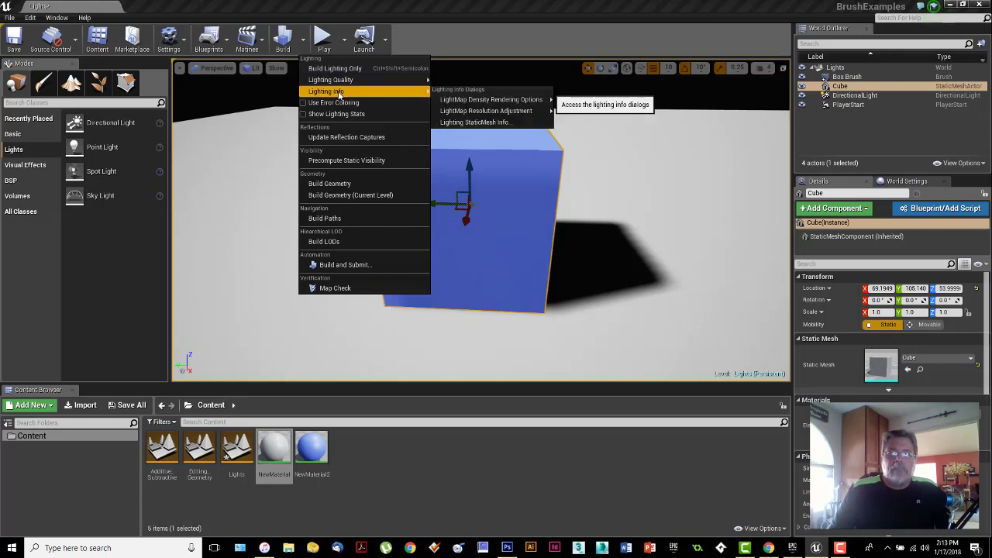
# In LightMap Resolution Adjustment, set the BSP Surfaces maximum resolution to 1024
pyautogui.moveTo(468, 101)
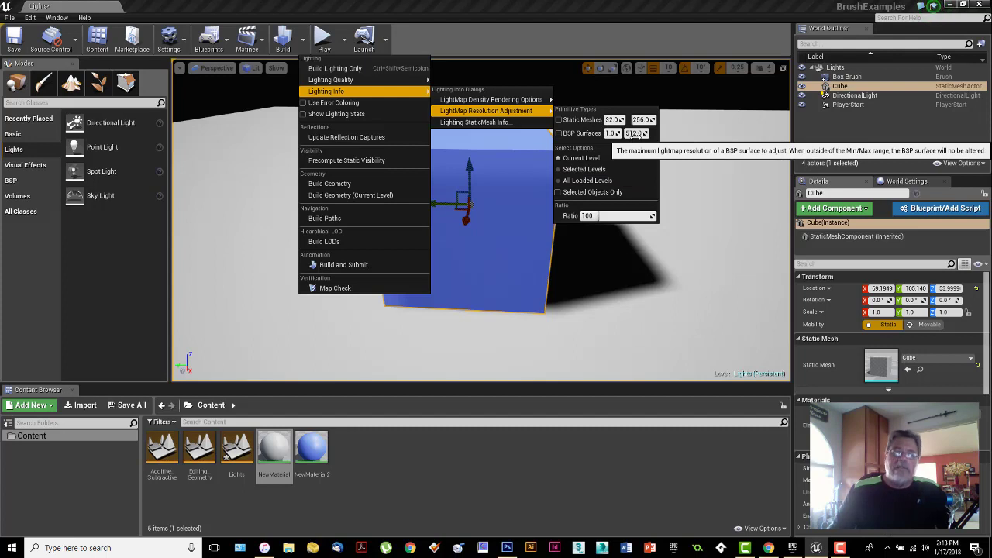
pyautogui.click(636, 133)
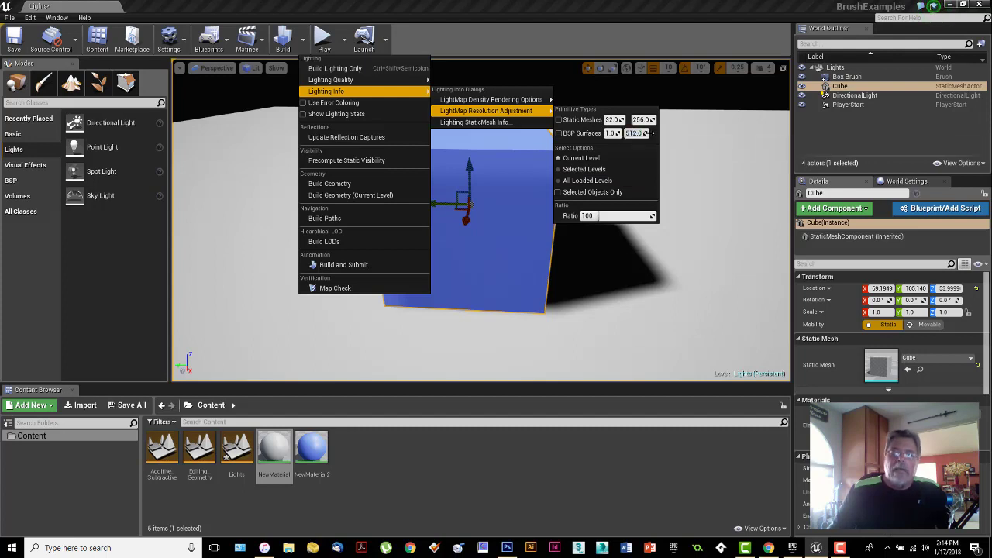
pyautogui.moveTo(636, 133); pyautogui.dragTo(674, 133)
pyautogui.press('Return')
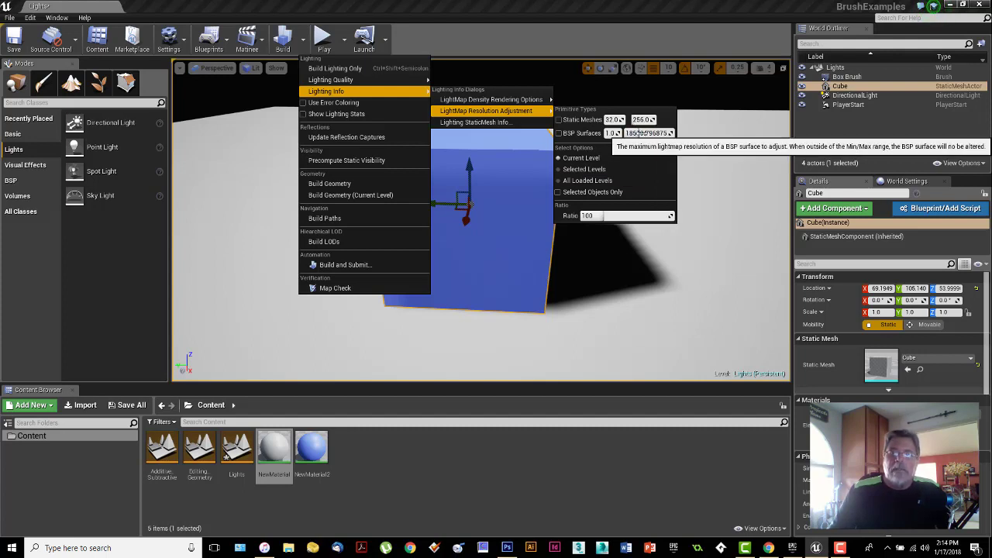
pyautogui.write('1024')
pyautogui.press('Return')
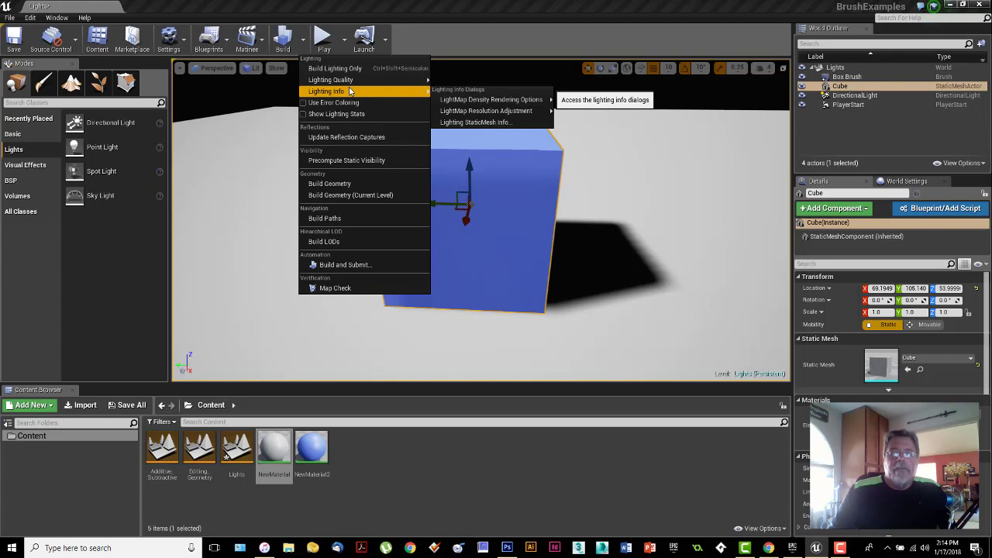
# Run Build Lighting Only to rebake the cube's shadow at the new resolution
pyautogui.moveTo(357, 80)
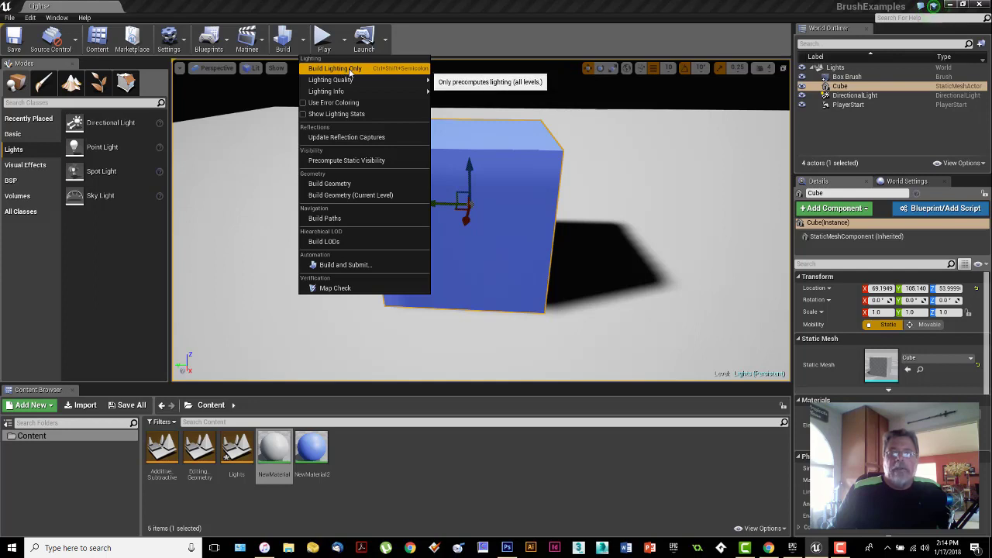
pyautogui.click(350, 69)
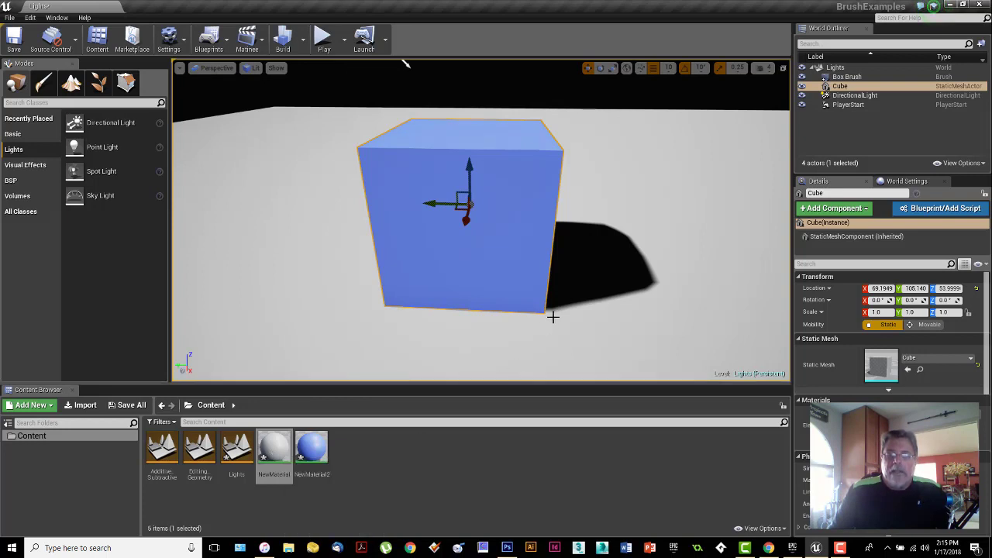
# Slide the cube along Y to -94.859, away from its old baked shadow
pyautogui.moveTo(448, 203); pyautogui.dragTo(166, 155)
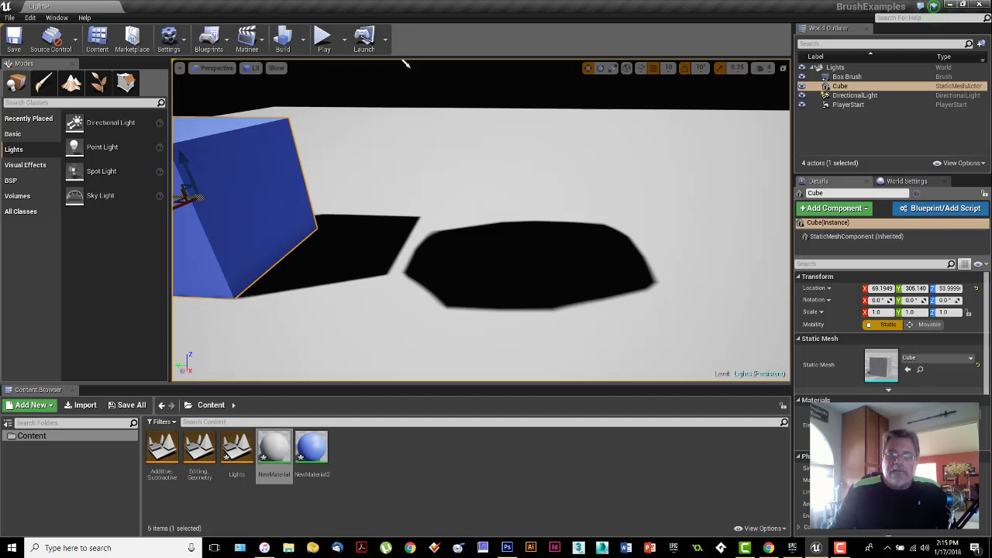
pyautogui.moveTo(186, 190); pyautogui.dragTo(458, 226)
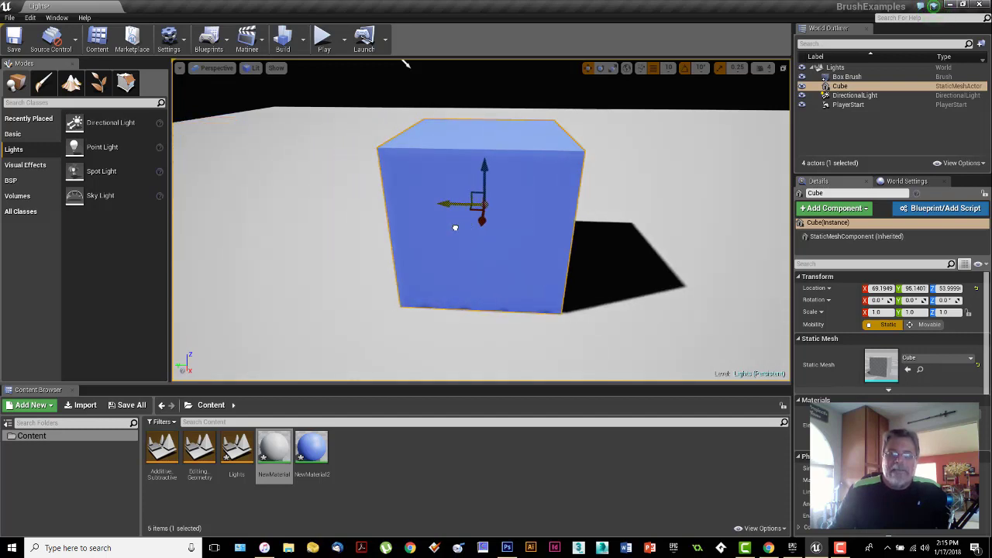
pyautogui.moveTo(455, 227); pyautogui.dragTo(454, 226)
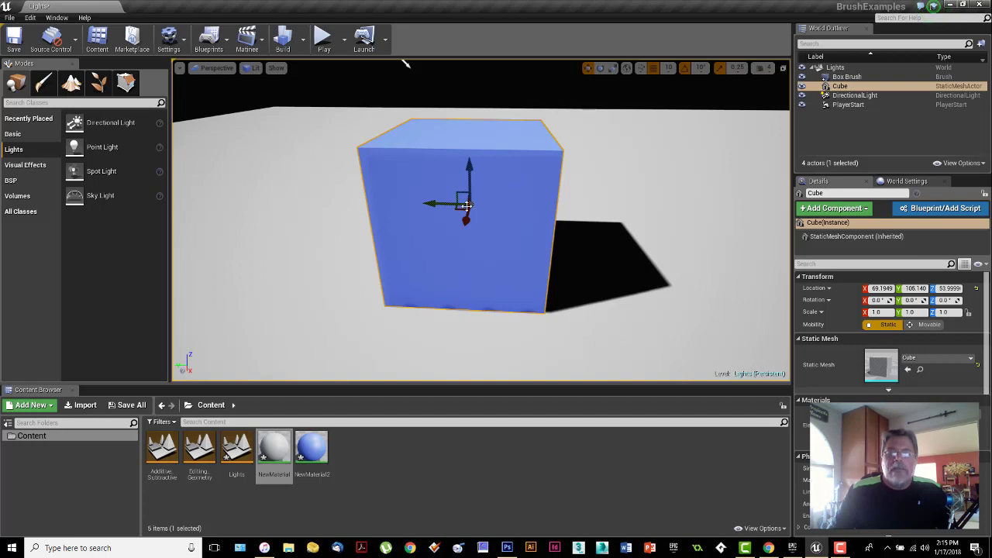
pyautogui.moveTo(454, 203); pyautogui.dragTo(744, 211)
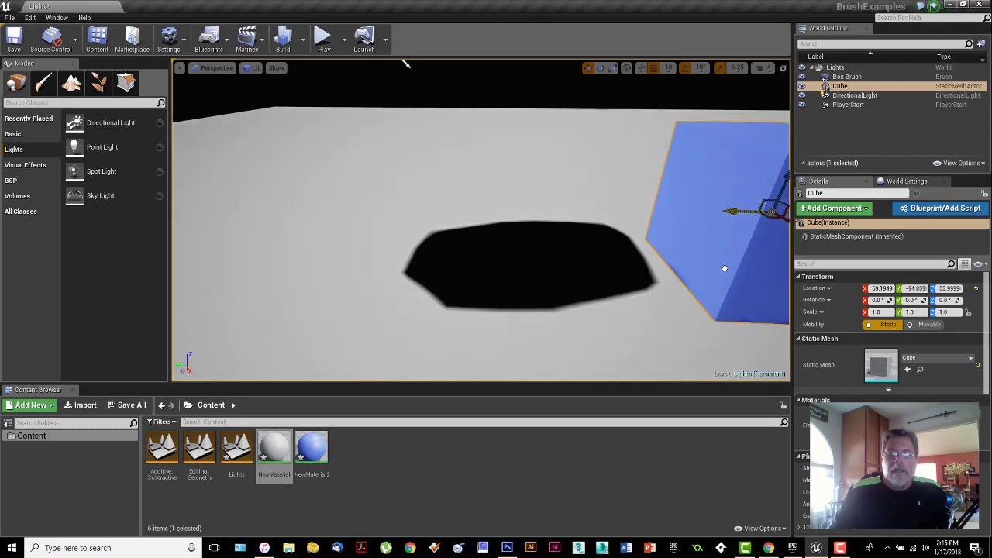
# Rebuild lighting only, then orbit the view to frame the cube and its shadow
pyautogui.click(303, 46)
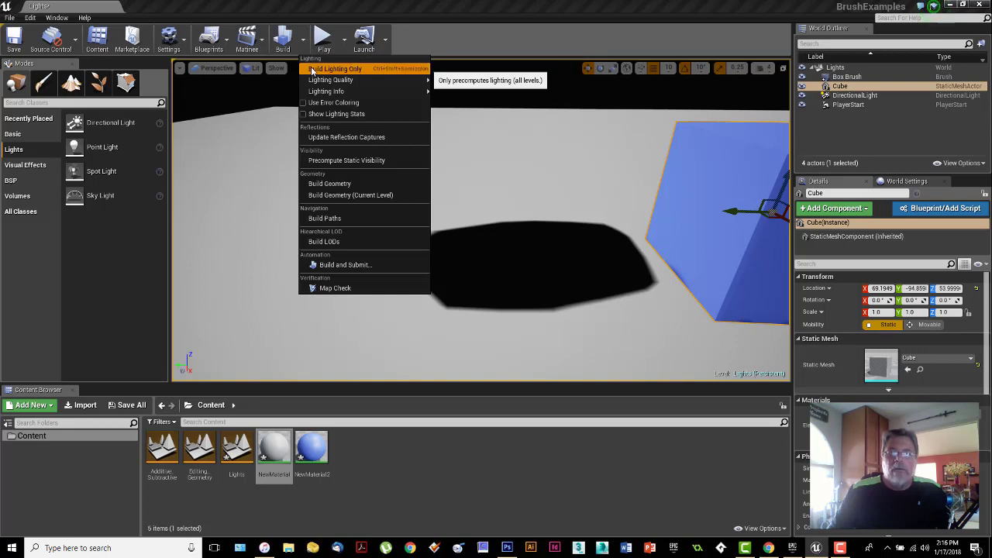
pyautogui.click(312, 69)
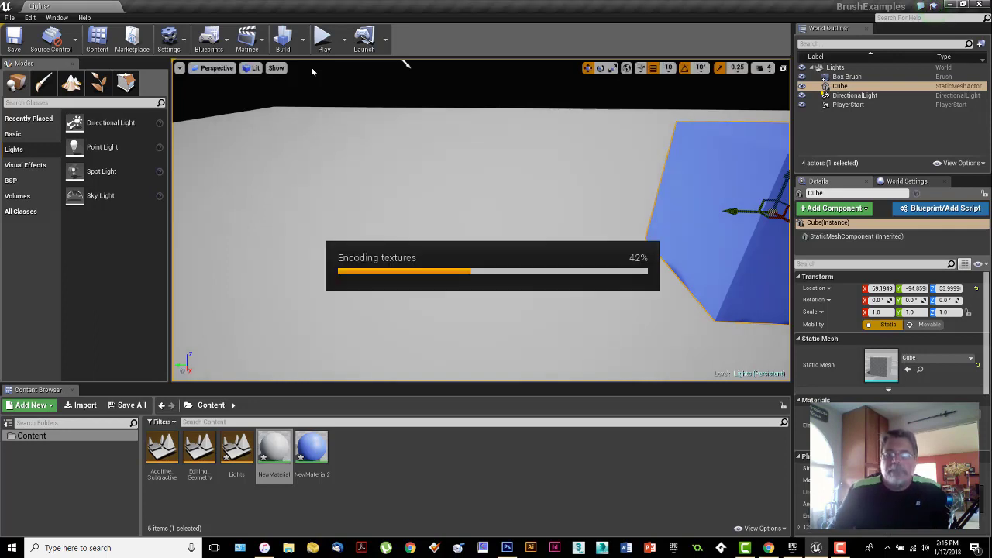
pyautogui.moveTo(447, 230); pyautogui.dragTo(375, 197, button='right')
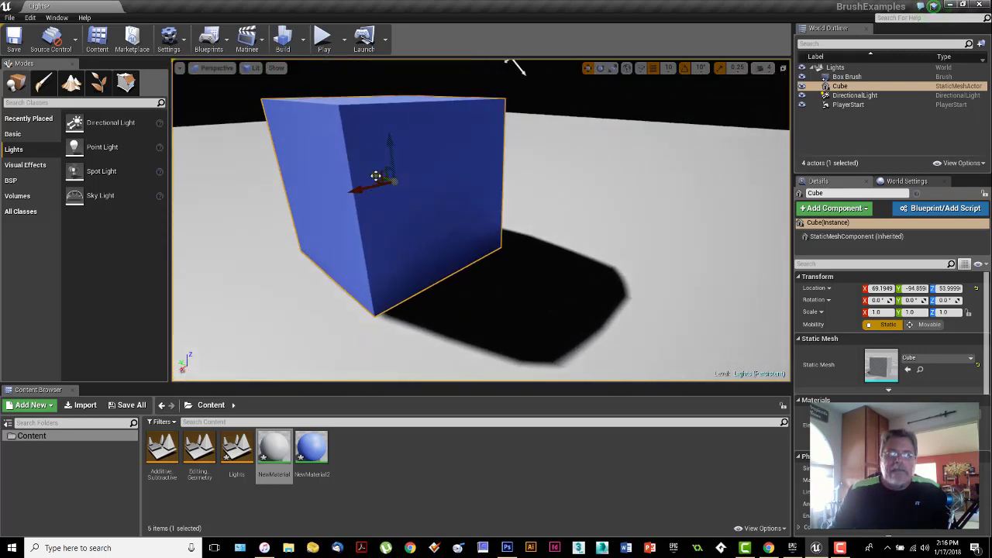
# Move the cube to Y 66.140, focus it, rebuild lighting only, then deselect it
pyautogui.moveTo(375, 176); pyautogui.dragTo(178, 149)
pyautogui.press('f')
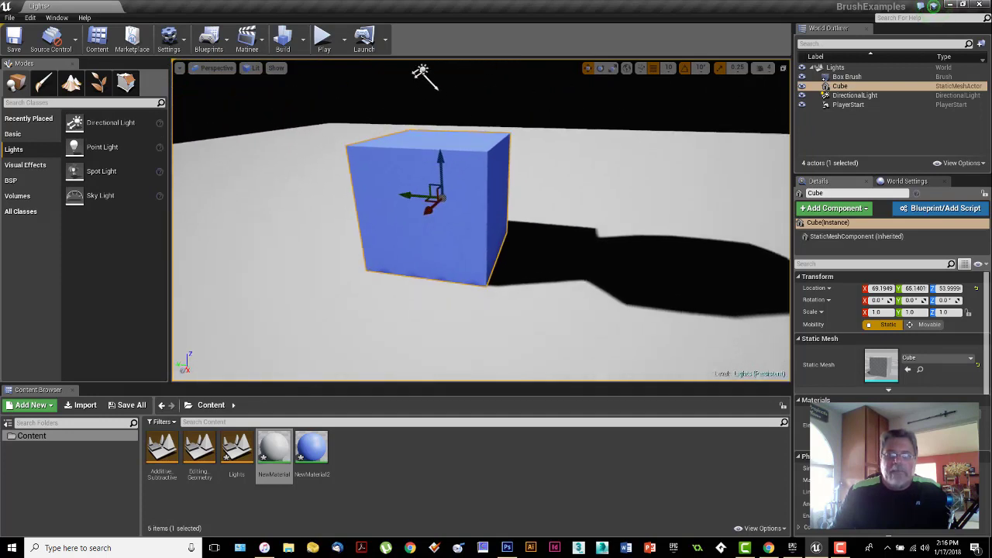
pyautogui.click(304, 39)
pyautogui.click(313, 68)
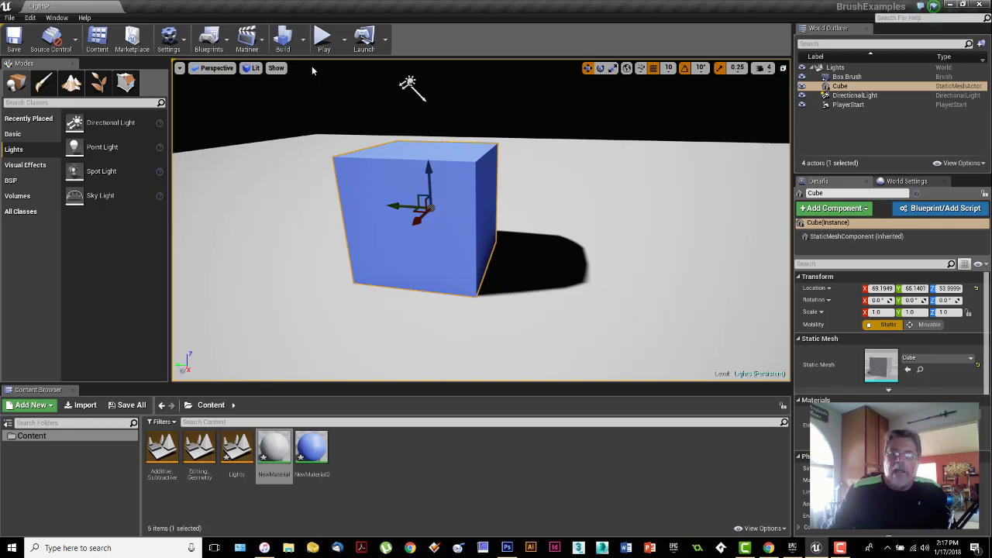
pyautogui.press('Escape')
pyautogui.click(408, 83)
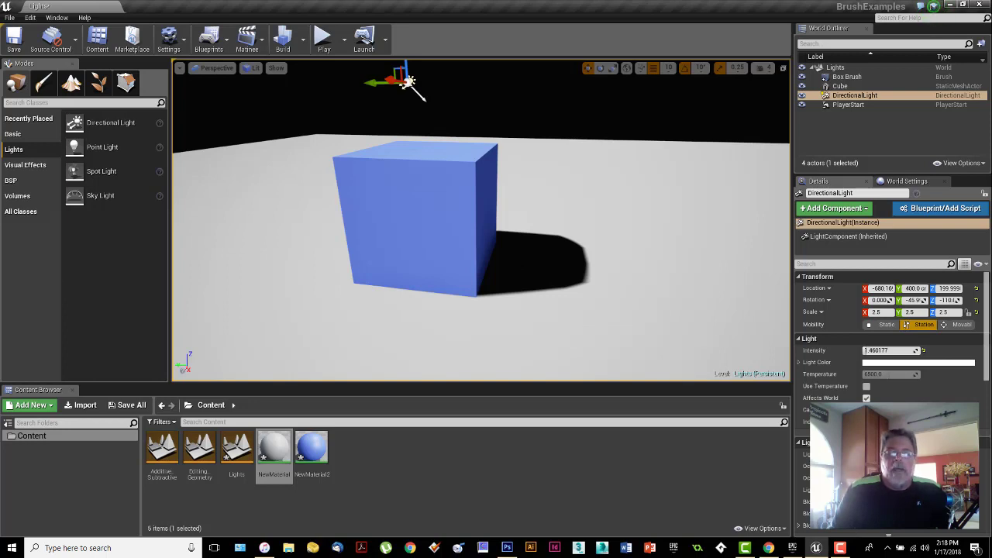
pyautogui.moveTo(480, 217); pyautogui.dragTo(465, 203, button='right')
pyautogui.moveTo(520, 244); pyautogui.dragTo(521, 244, button='right')
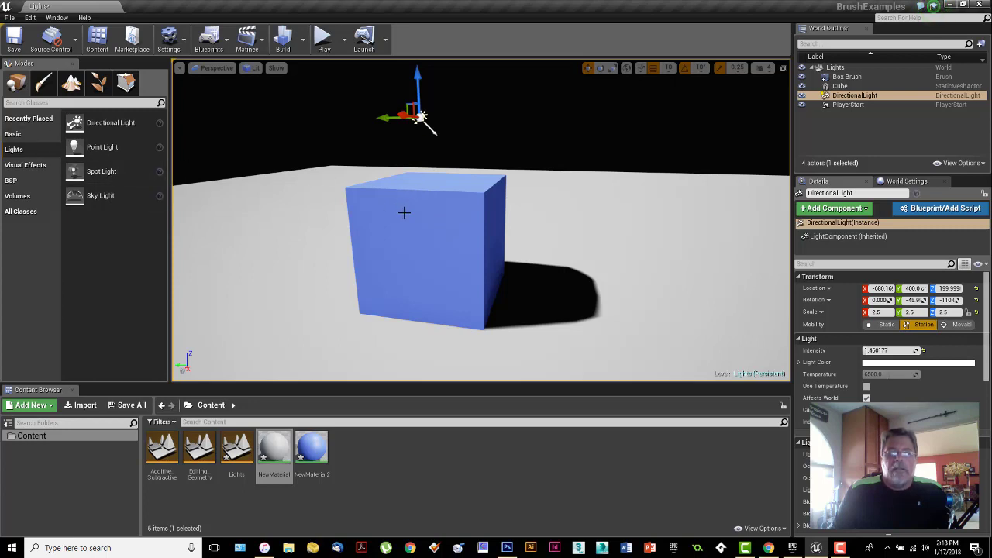
pyautogui.click(429, 221)
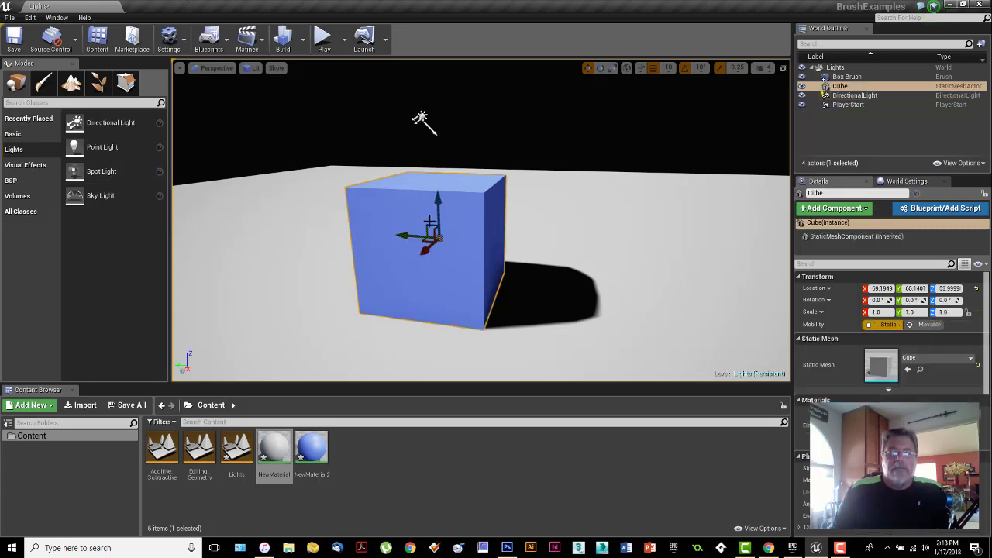